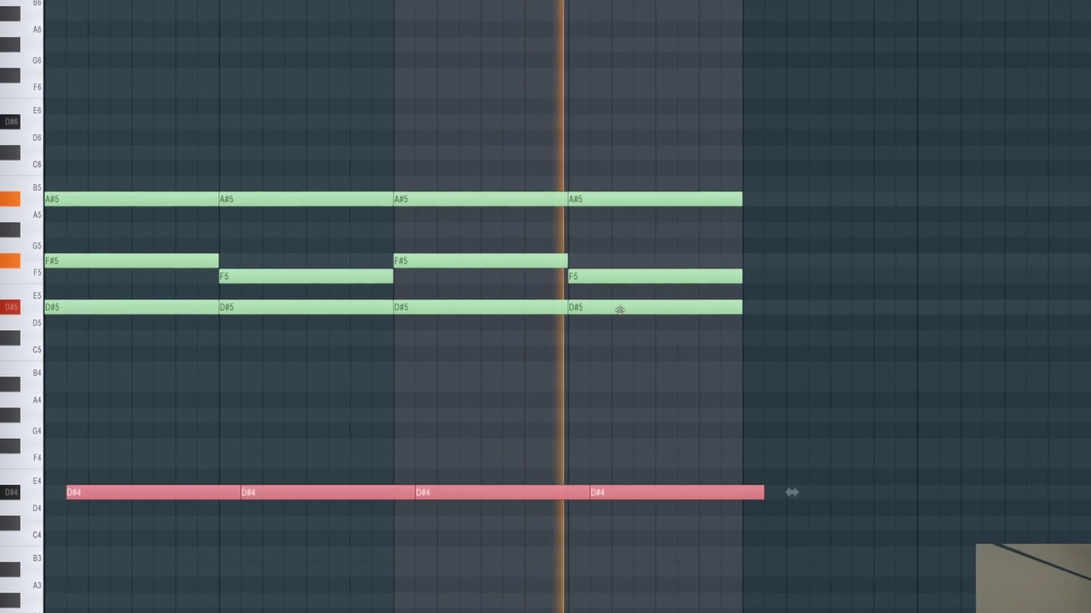
Step: Shift the four D#4 bass notes earlier so they line up with the chord starts, and select the bass notes
key(shift+Left)
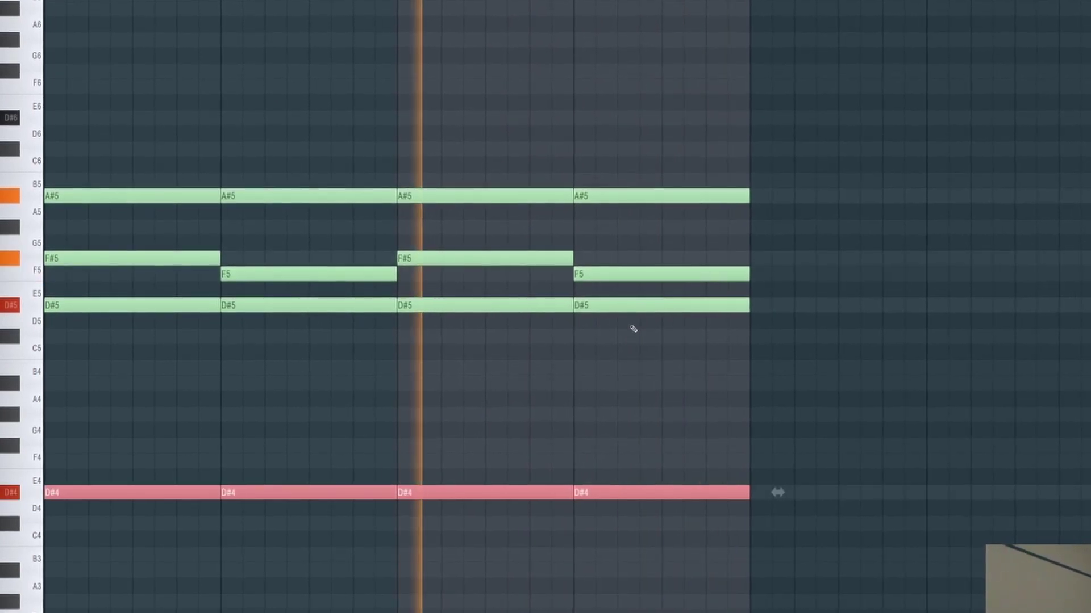
key(ctrl+a)
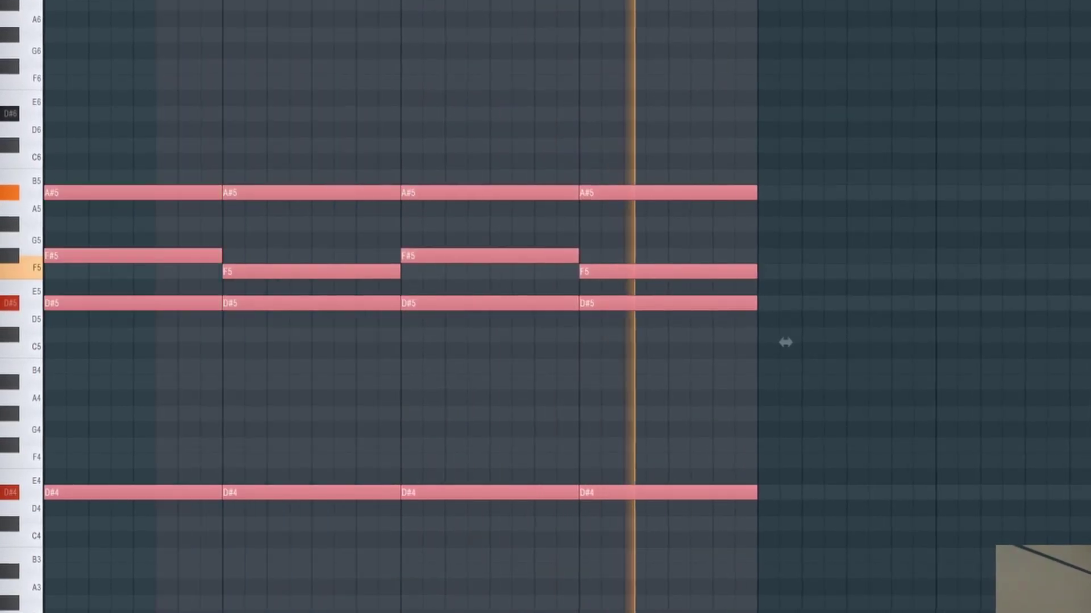
drag(91, 470, 694, 512)
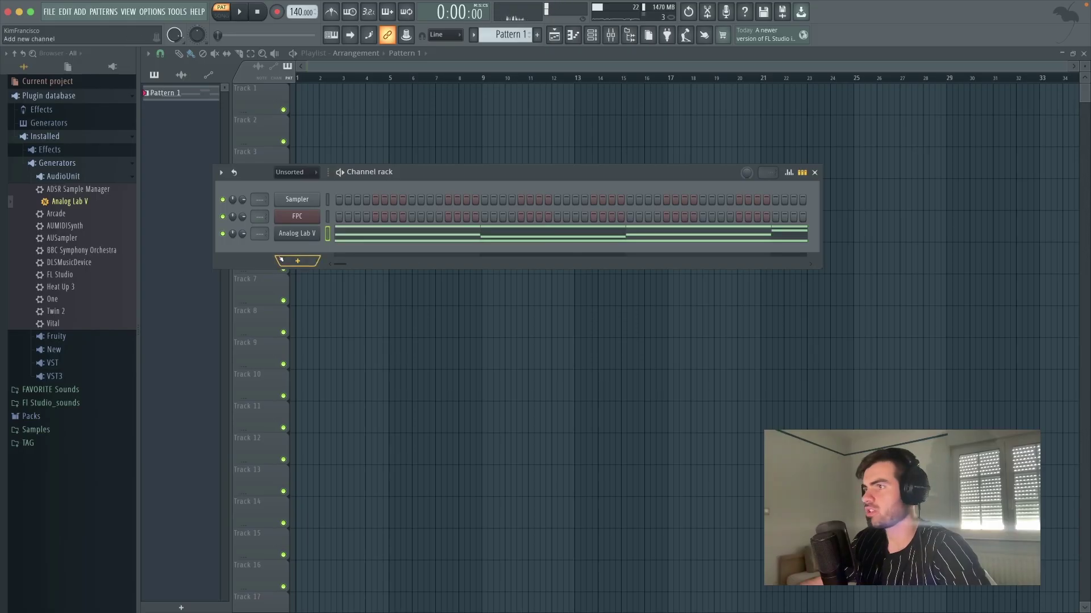
Step: Add a Heat Up 3 instrument channel to the channel rack
click(281, 260)
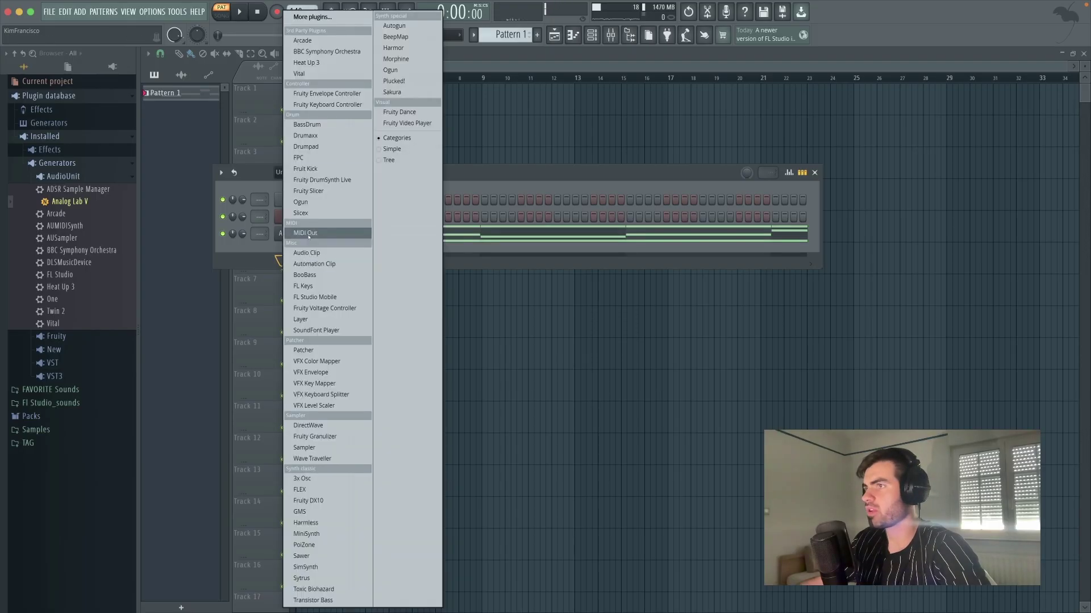
click(321, 73)
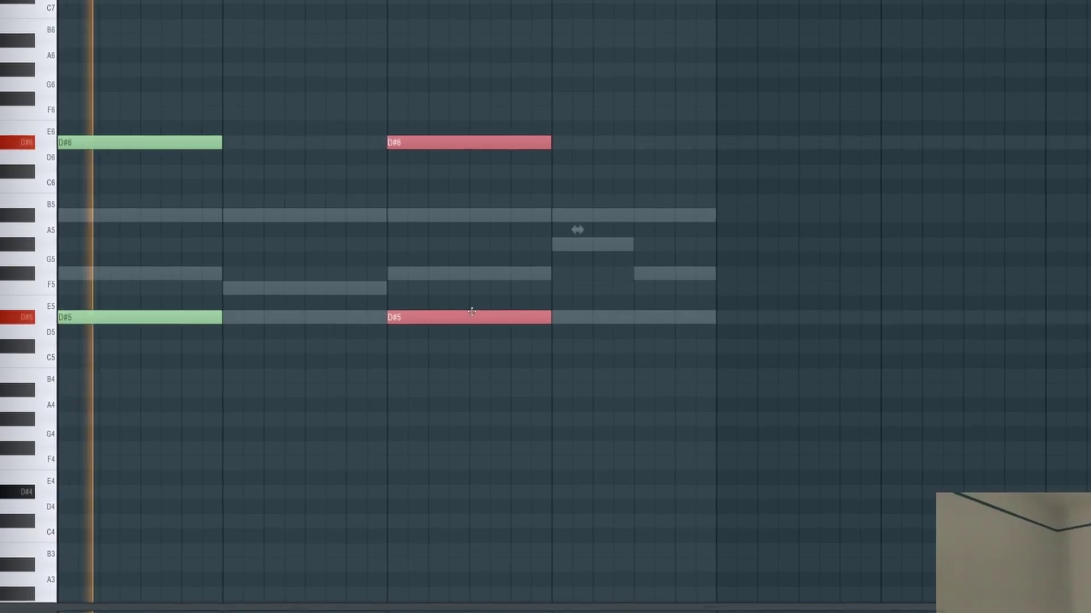
Step: Transpose all the D#5 and D#6 notes down two octaves and lengthen them to two bars each
key(ctrl+a)
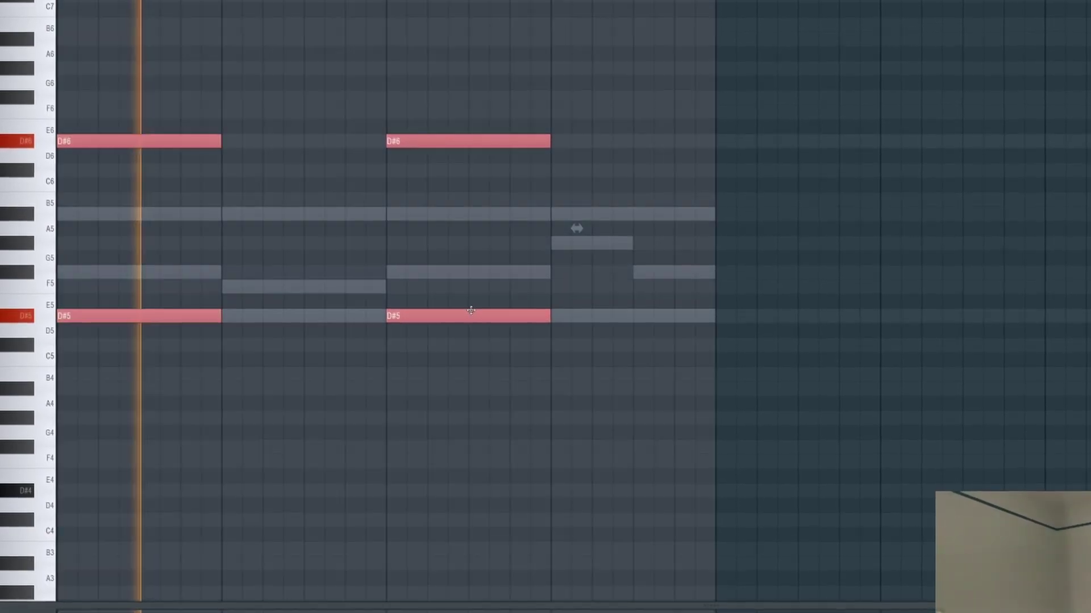
key(ctrl+Down)
key(ctrl+Down)
scroll(480, 272, down, 3)
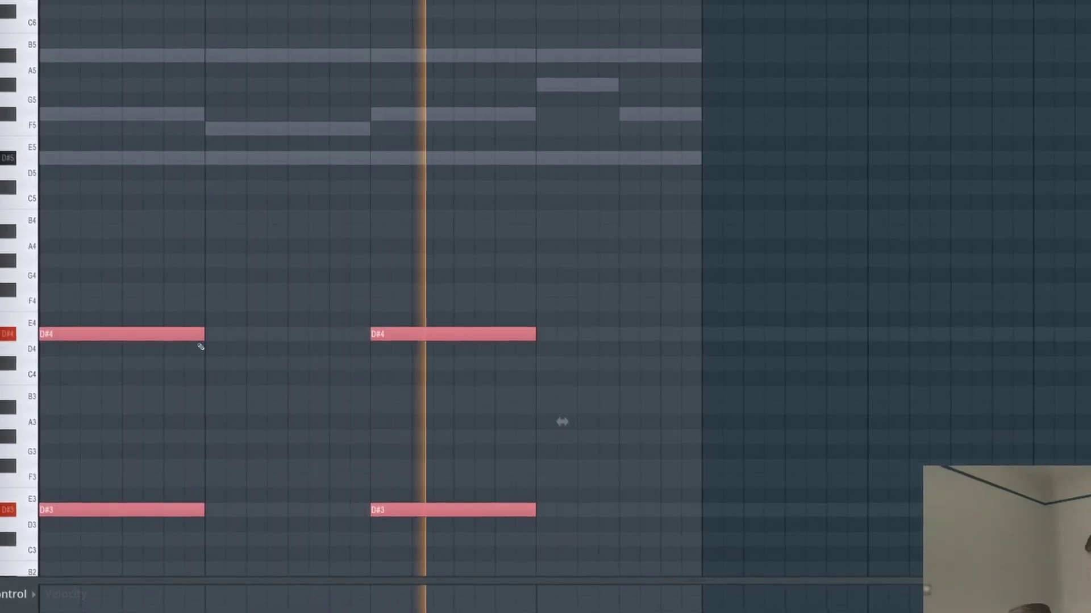
drag(204, 336, 365, 327)
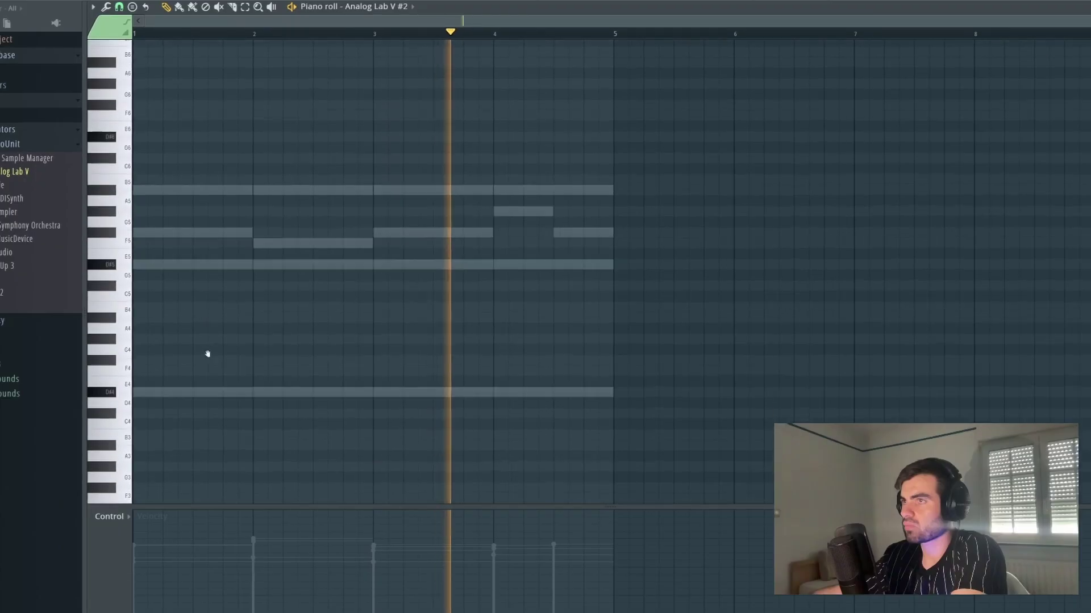
Step: Place a two-bar D#6 note at the start of the Analog Lab V #2 pattern
scroll(176, 230, up, 2)
drag(171, 188, 135, 188)
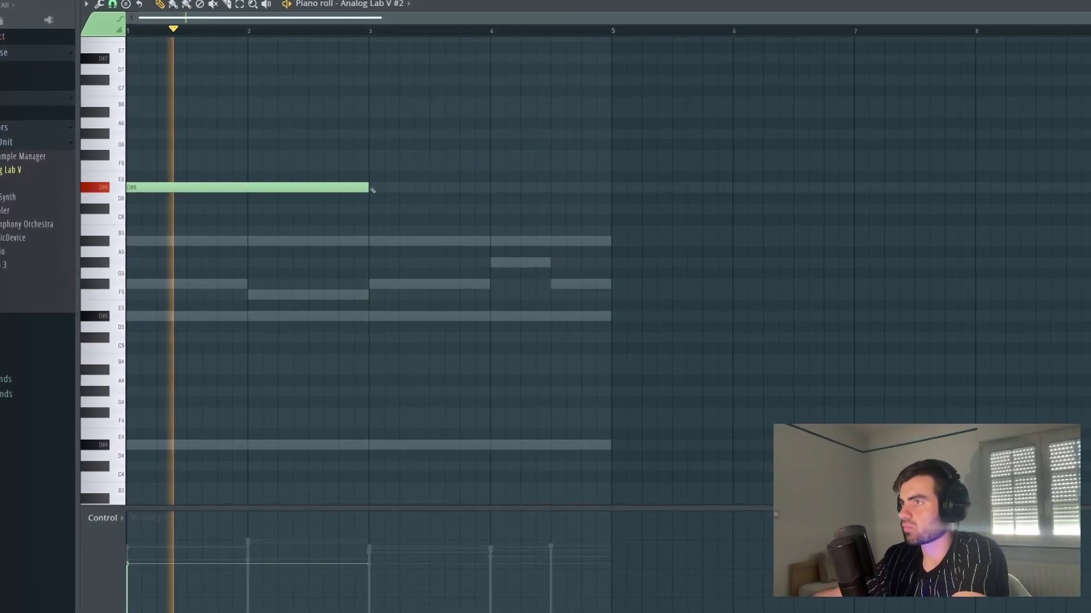
drag(362, 187, 317, 189)
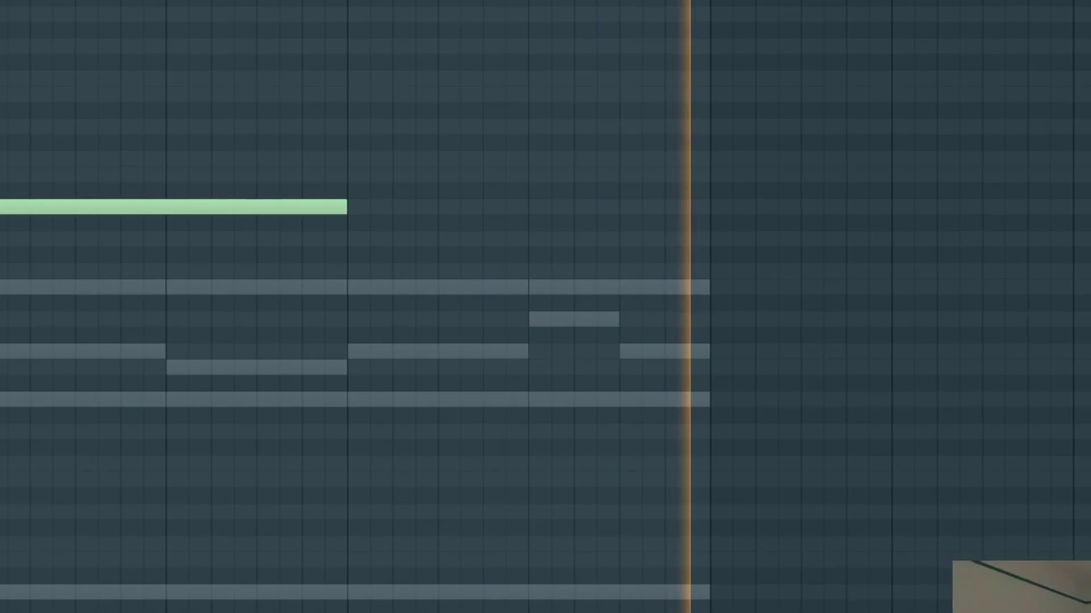
Step: Pick a string section in BBC Symphony Orchestra, and select all notes of the high descending melody
key(F6)
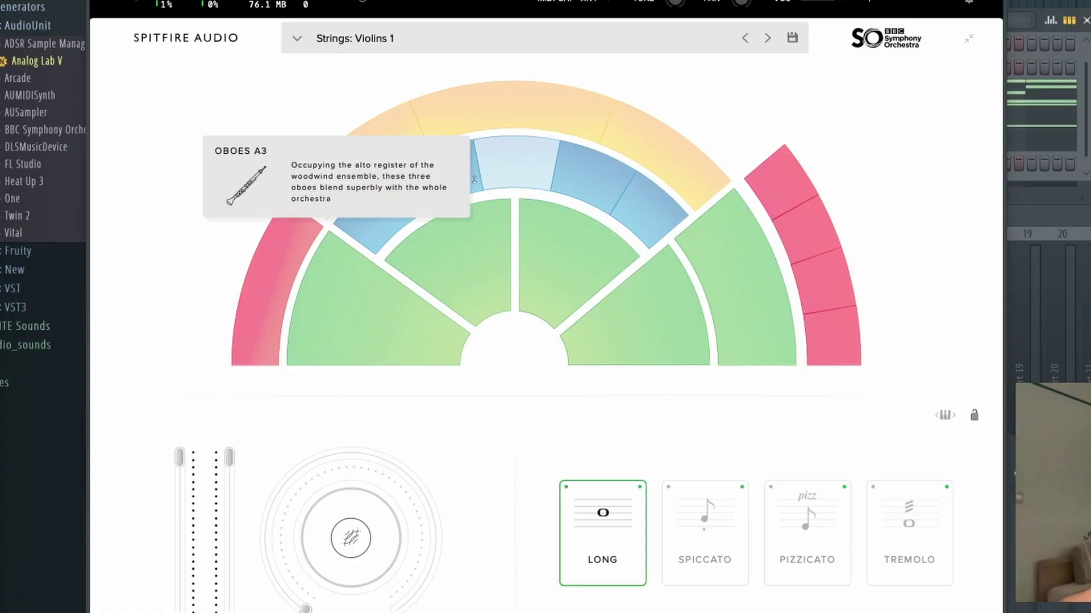
click(454, 267)
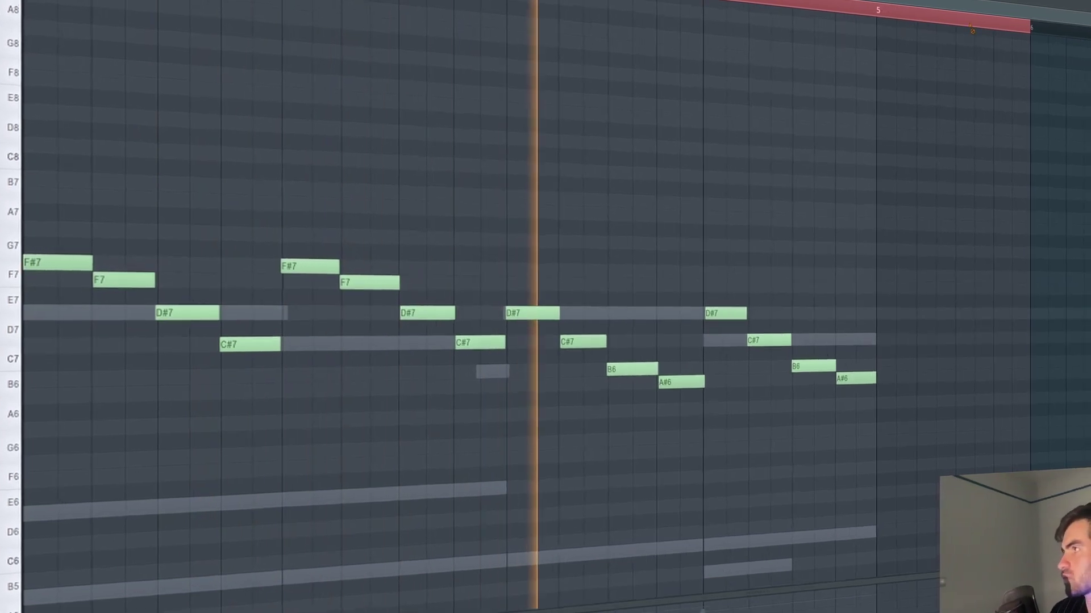
key(ctrl+a)
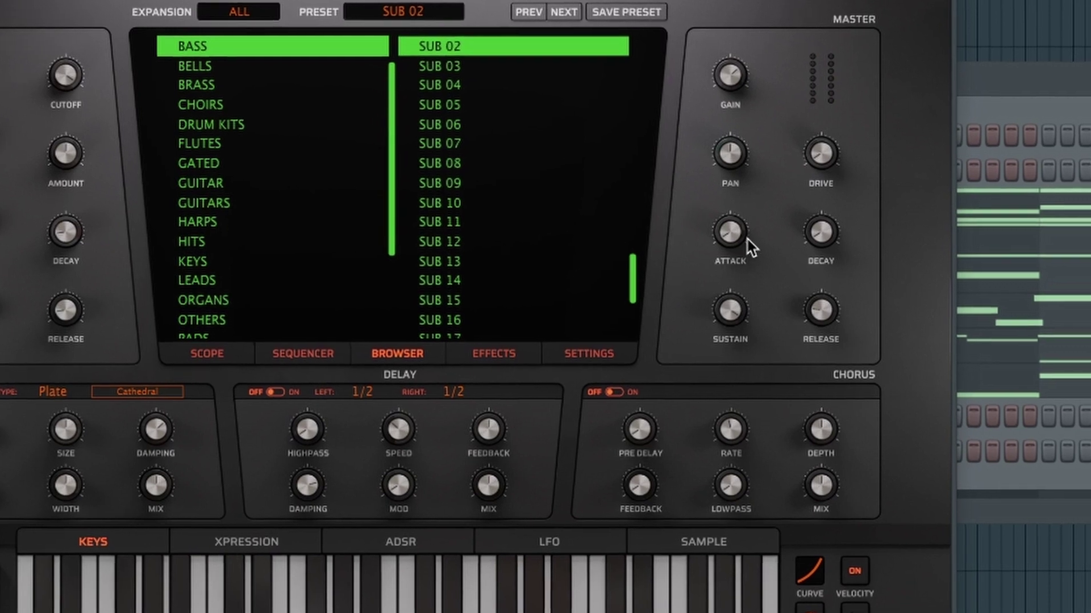
Step: Adjust the master Attack of the SUB 02 bass preset in Heat Up 3
mouse_move(766, 250)
drag(726, 237, 683, 200)
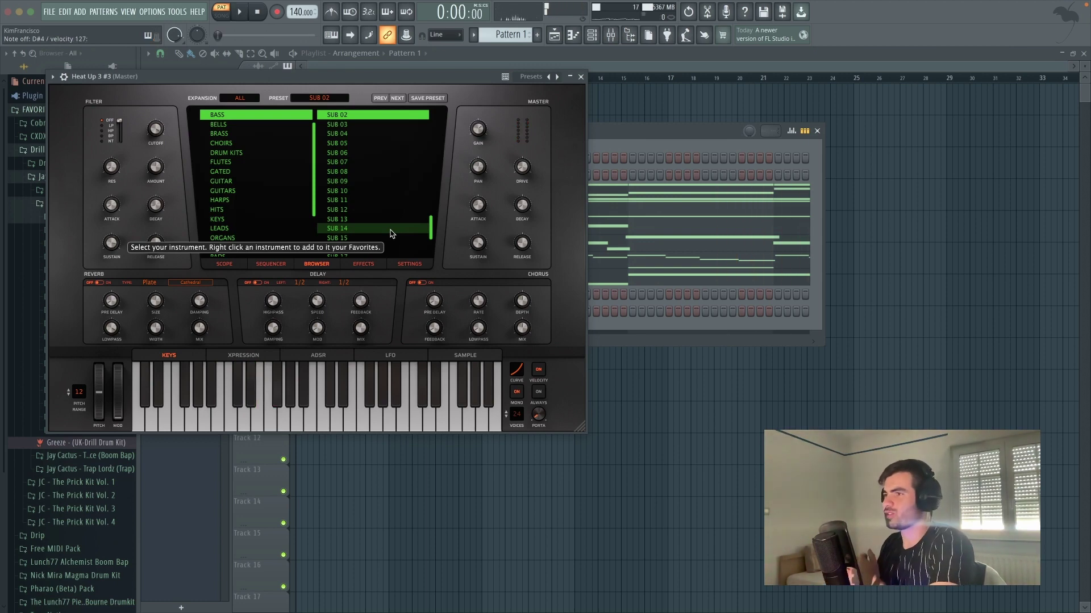
Step: Play the two-bar D#4 and C#4 sub bass line and duplicate it into bars 3 and 4
key(F7)
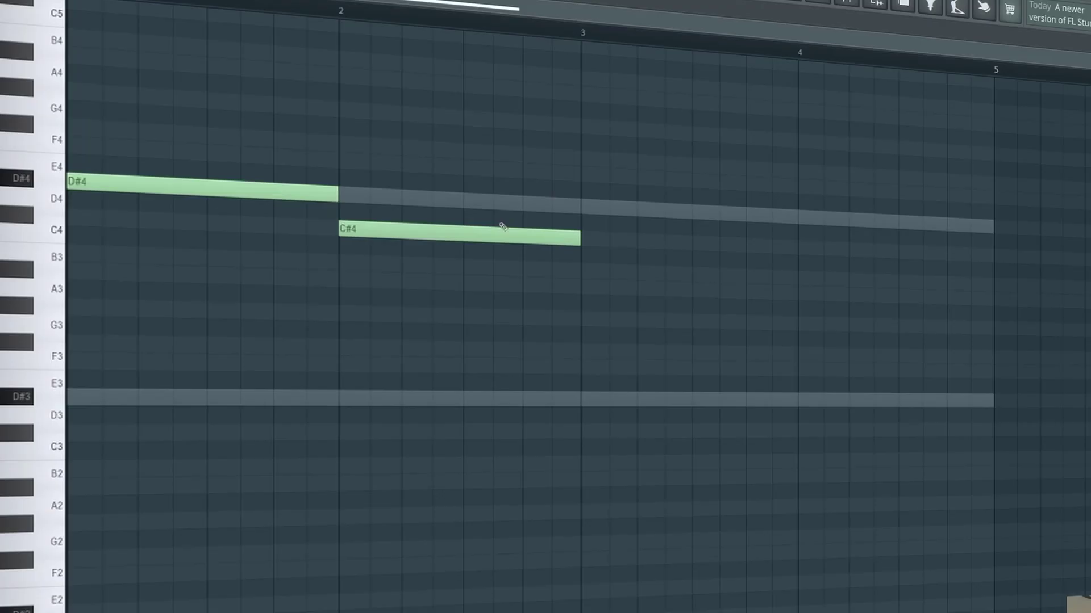
key(space)
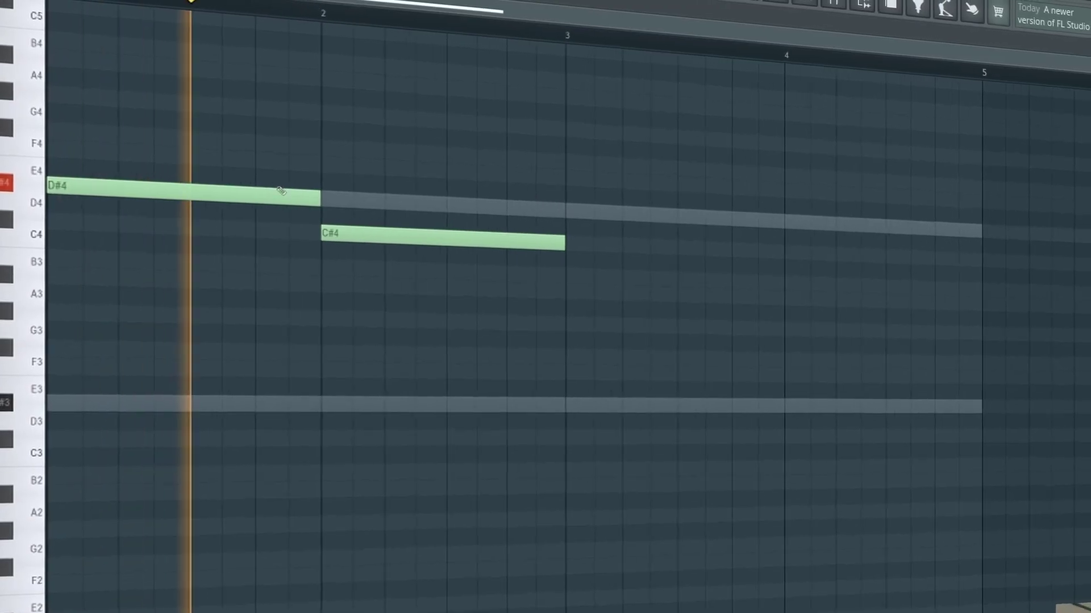
key(ctrl+b)
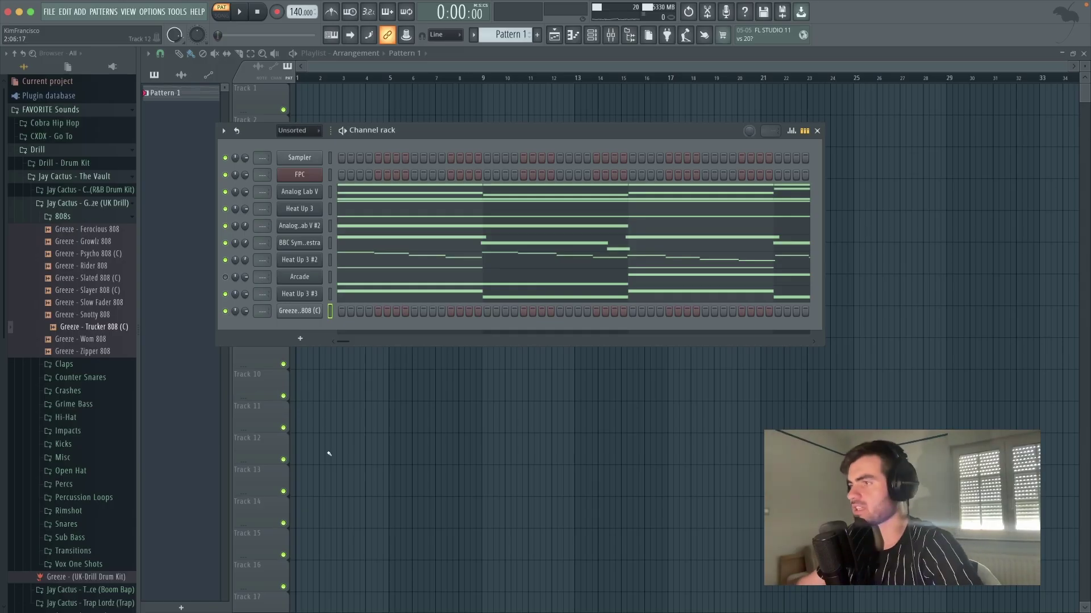
Step: Preview counter snares from the Jay Cactus Greeze UK Drill kit and load one into the channel rack
click(128, 216)
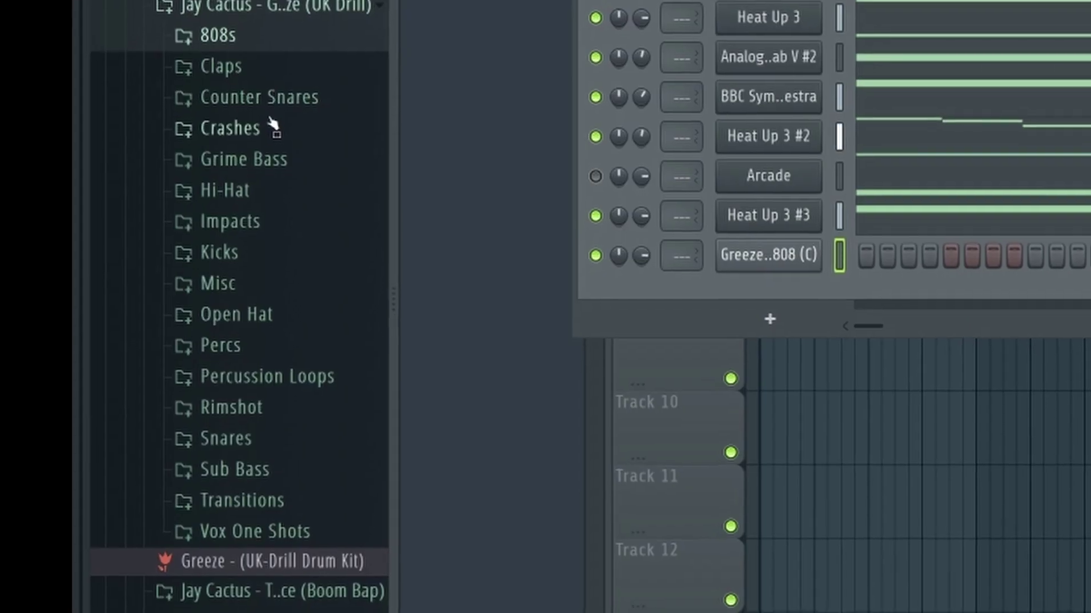
click(90, 243)
click(97, 257)
click(311, 135)
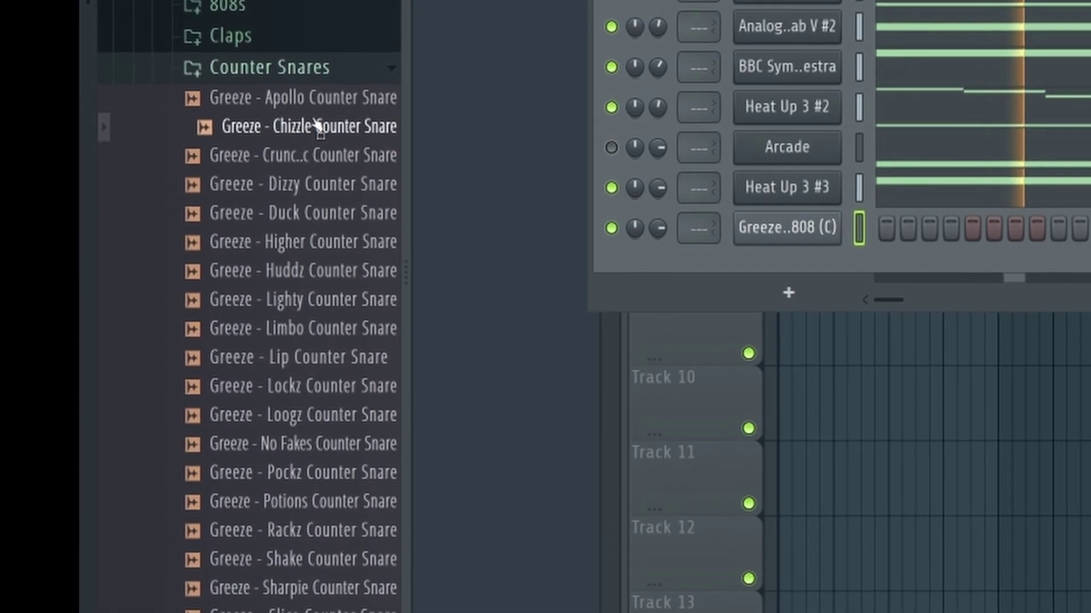
click(317, 163)
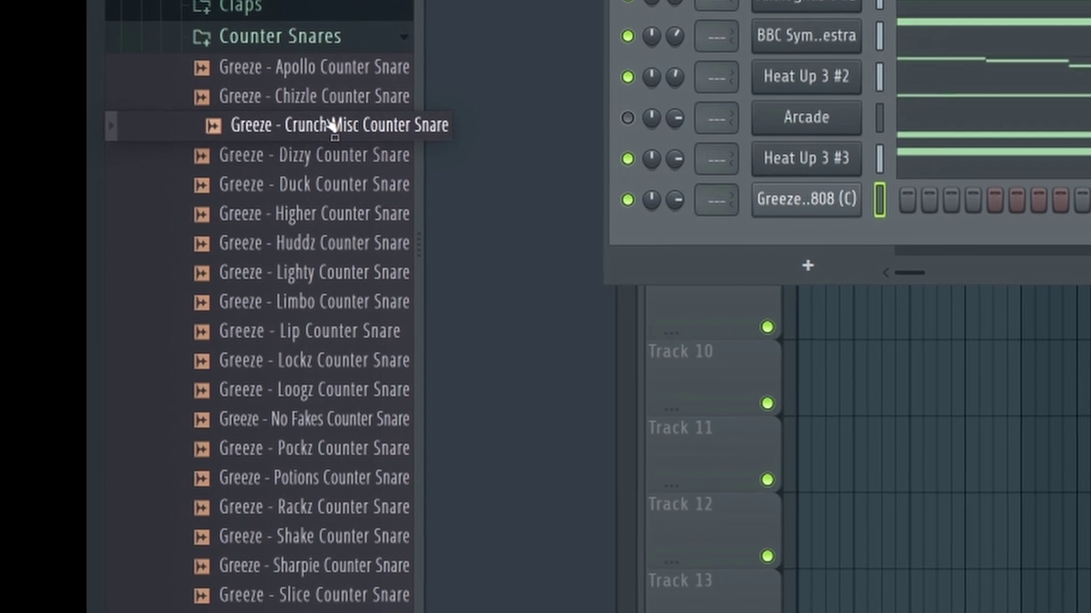
click(329, 163)
drag(332, 151, 829, 215)
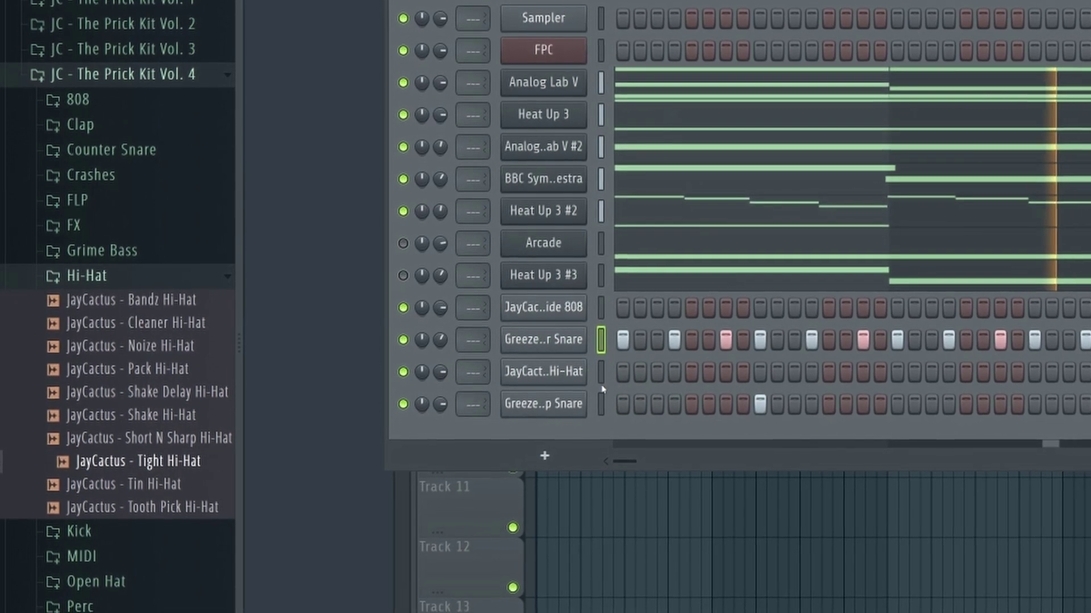
Step: Paste the counter snare's step pattern into the hi-hat channel and try the JayCactus hi-hat samples on it, from Cleaner to Tooth Pick
key(ctrl+v)
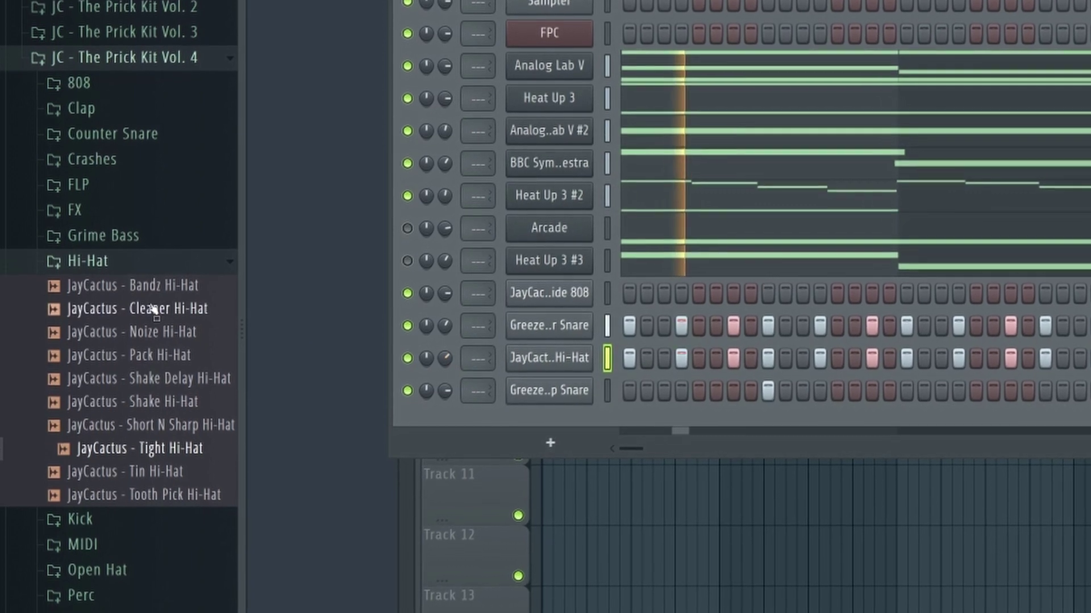
middle_click(153, 309)
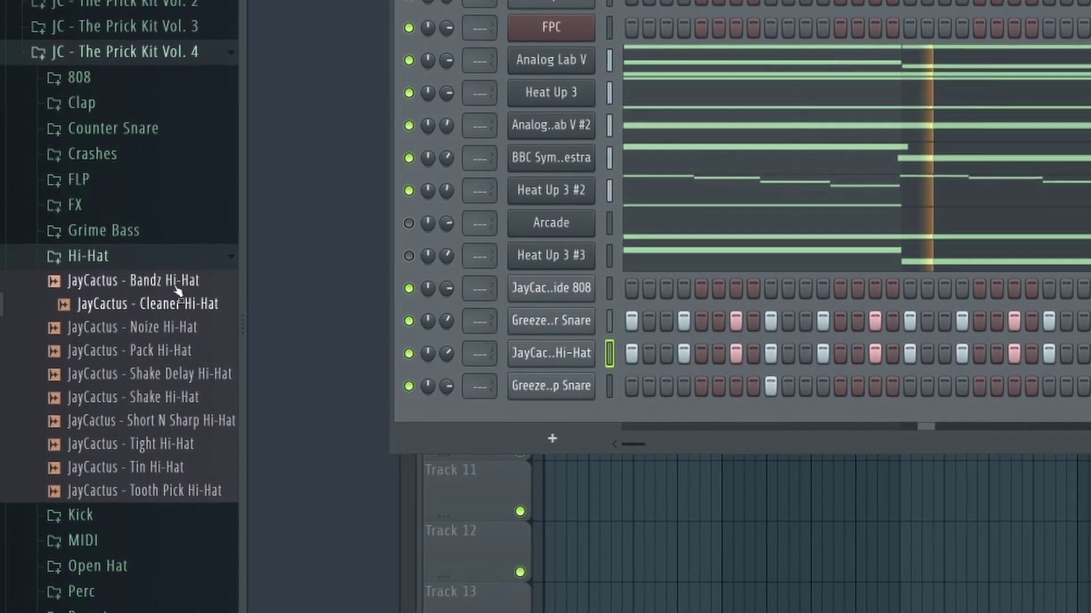
middle_click(174, 291)
middle_click(152, 324)
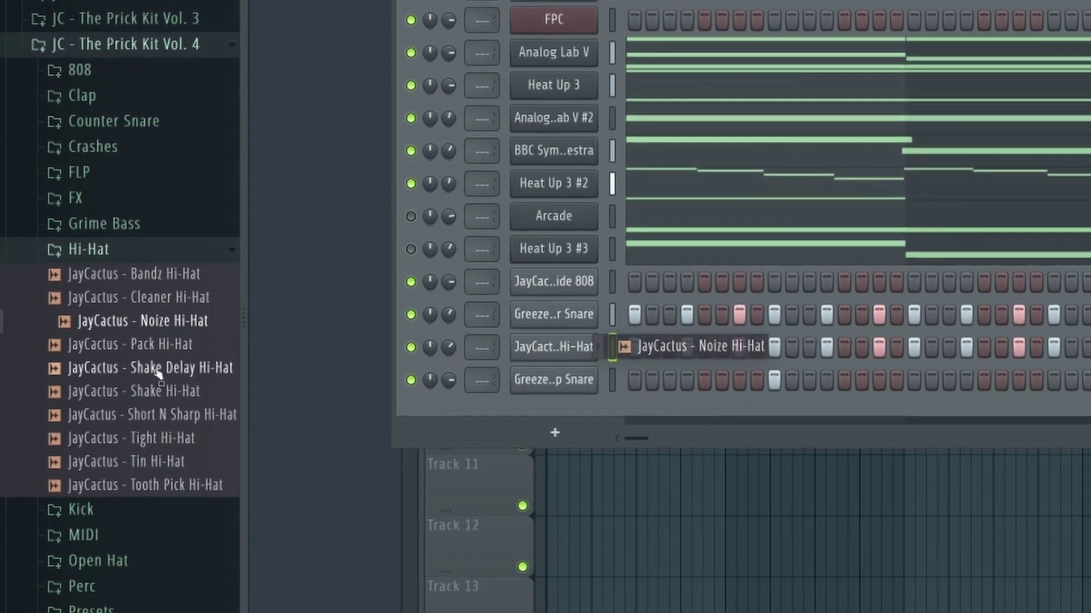
middle_click(165, 372)
middle_click(158, 391)
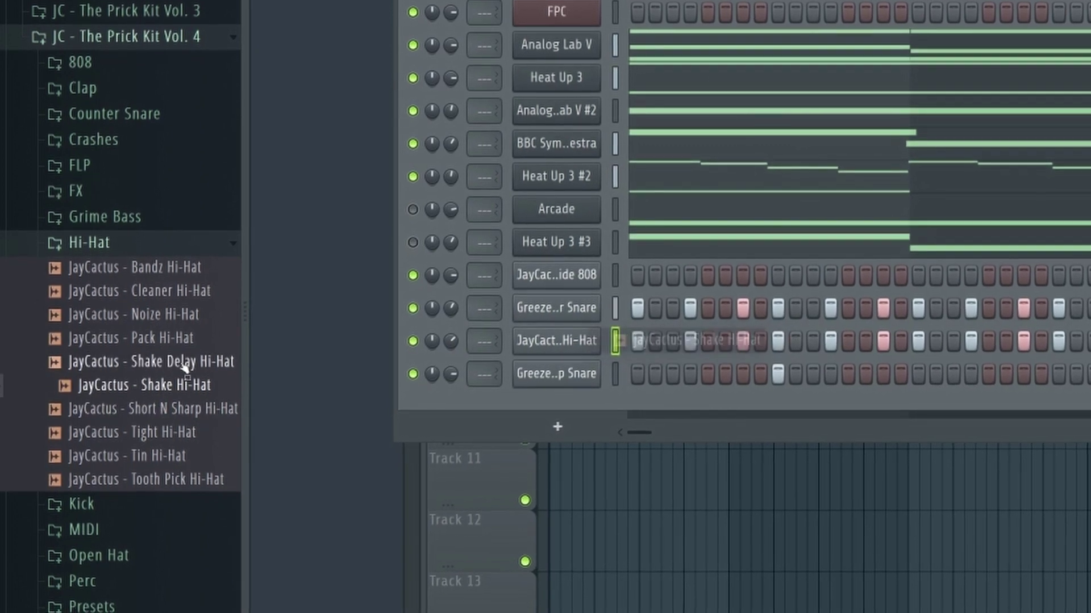
middle_click(164, 408)
middle_click(148, 430)
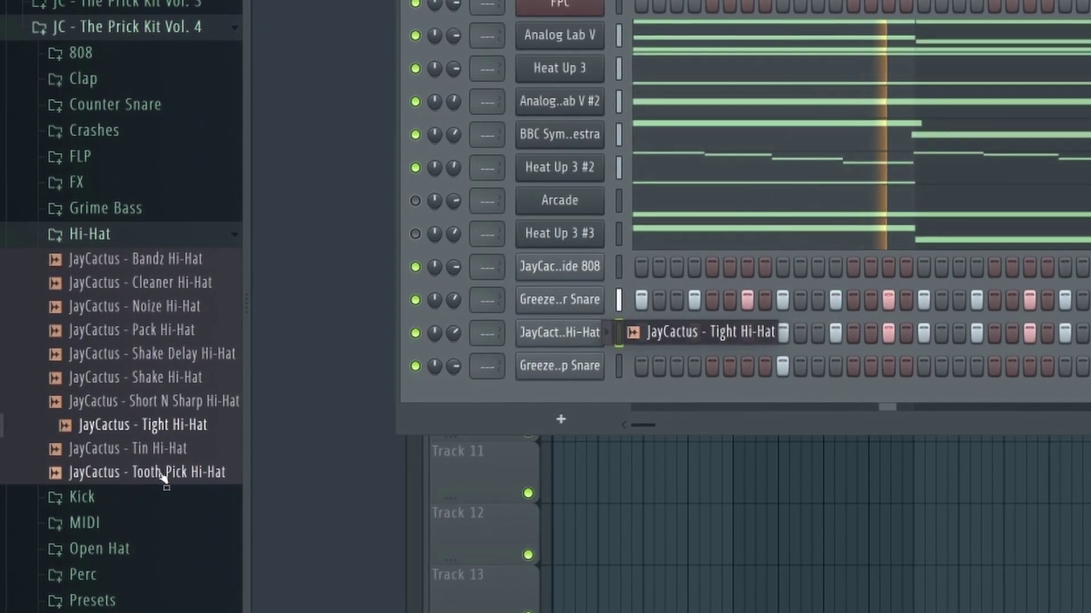
middle_click(153, 449)
middle_click(173, 472)
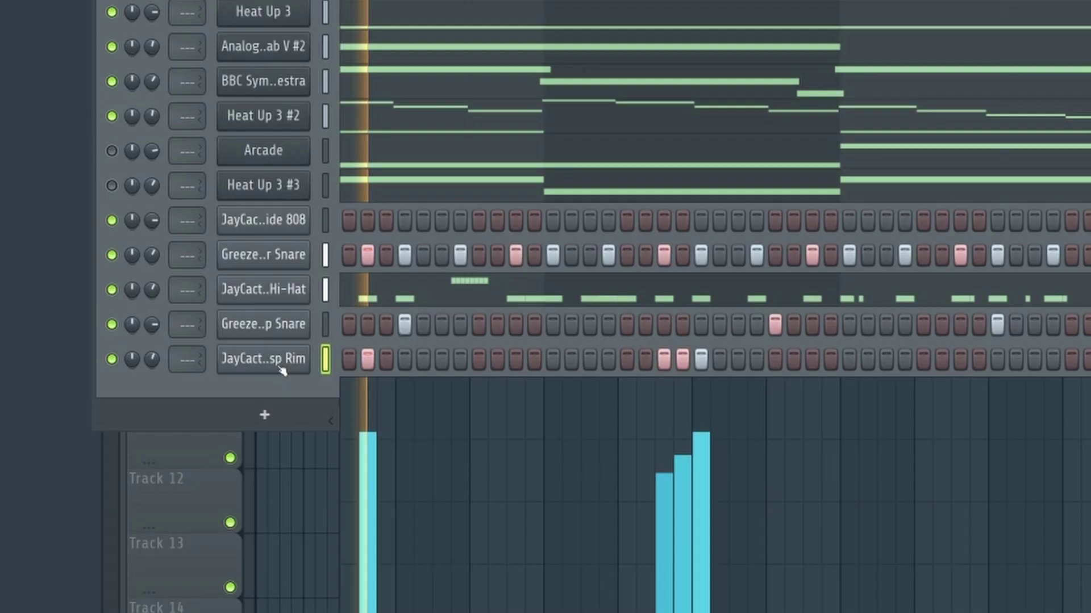
Step: Open the rim channel's notes in the piano roll
right_click(292, 357)
click(360, 356)
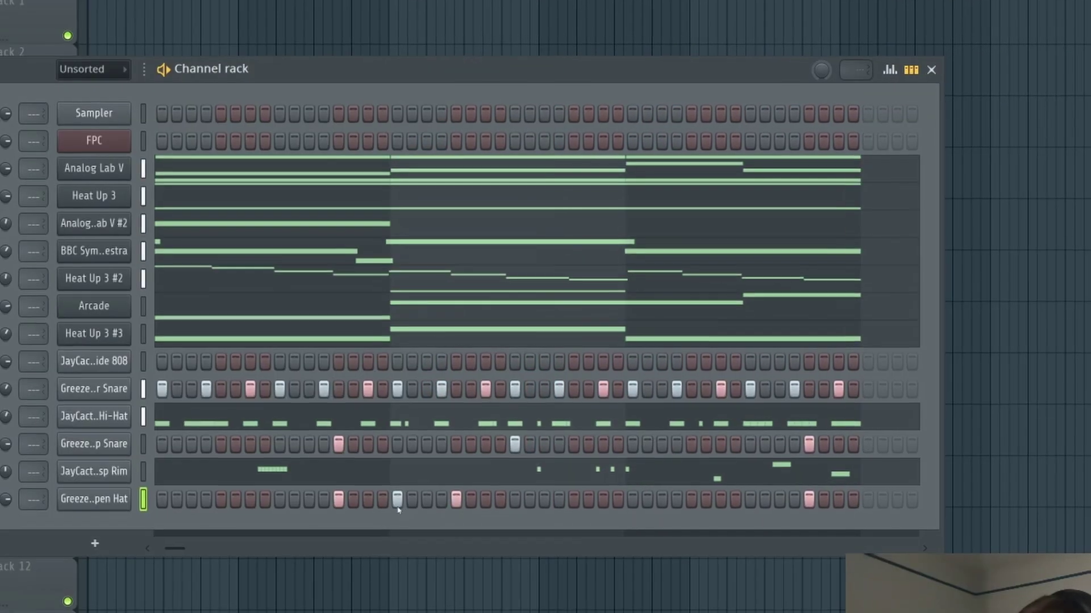
Step: Lower the velocities of the open hat's second and third hits in the step graph
click(899, 54)
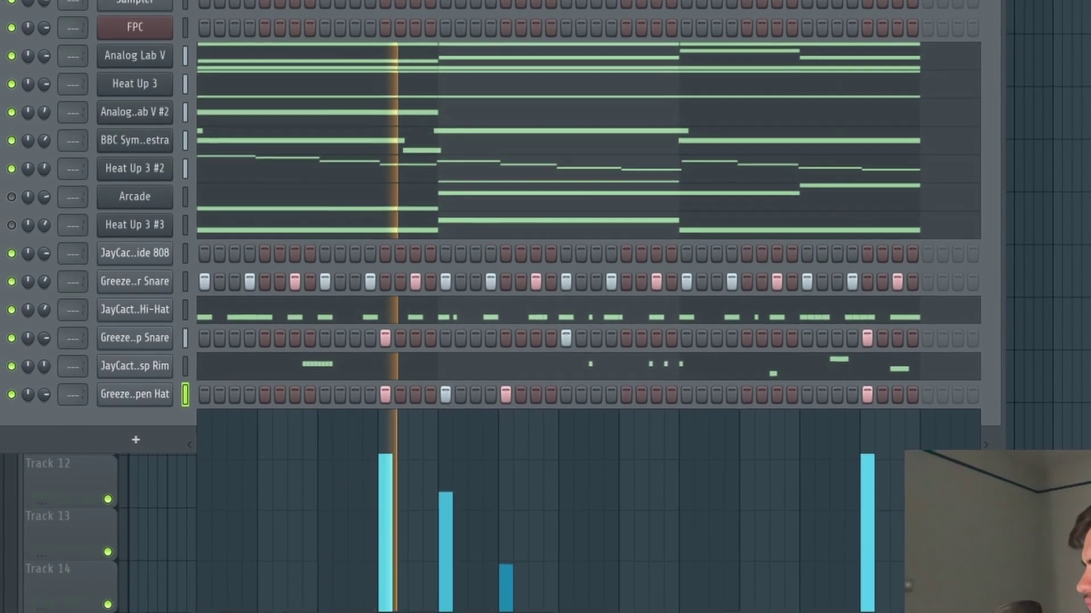
key(g)
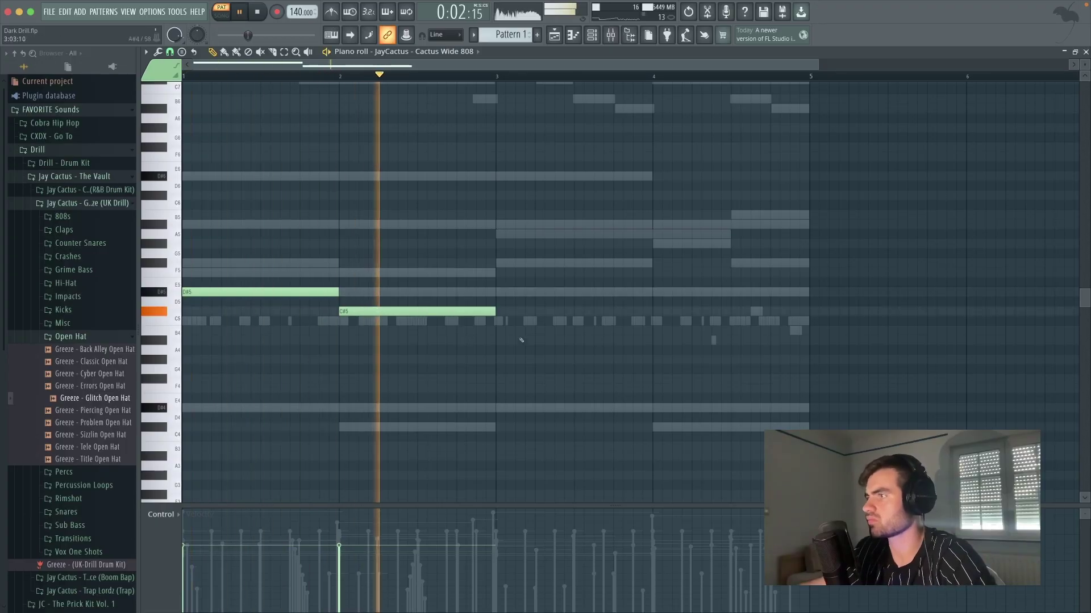
Step: Add one-bar notes to the Cactus Wide 808 pattern: D#5 at bar 3 and C#5 at bar 4
drag(511, 332, 369, 353)
click(364, 313)
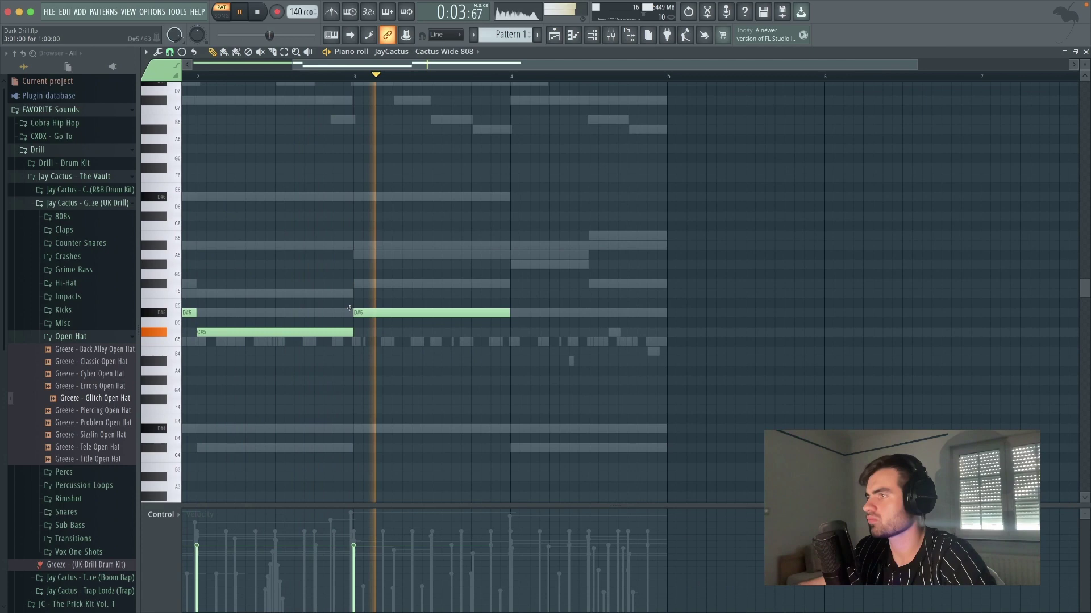
click(512, 331)
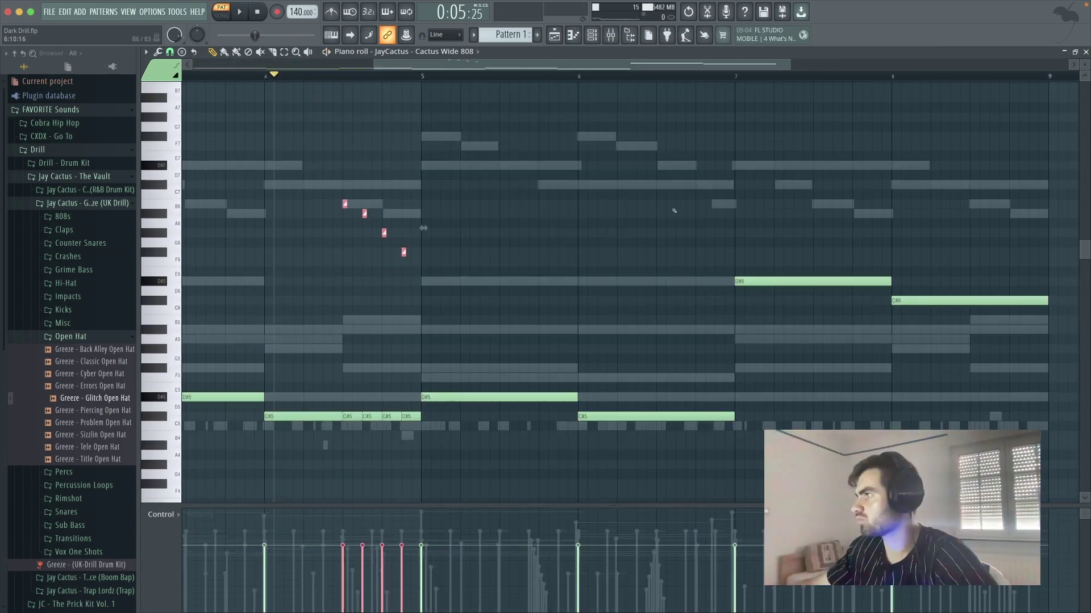
Step: Play the 808 pattern and add two short slide notes in the second half of bar 6
key(space)
click(659, 213)
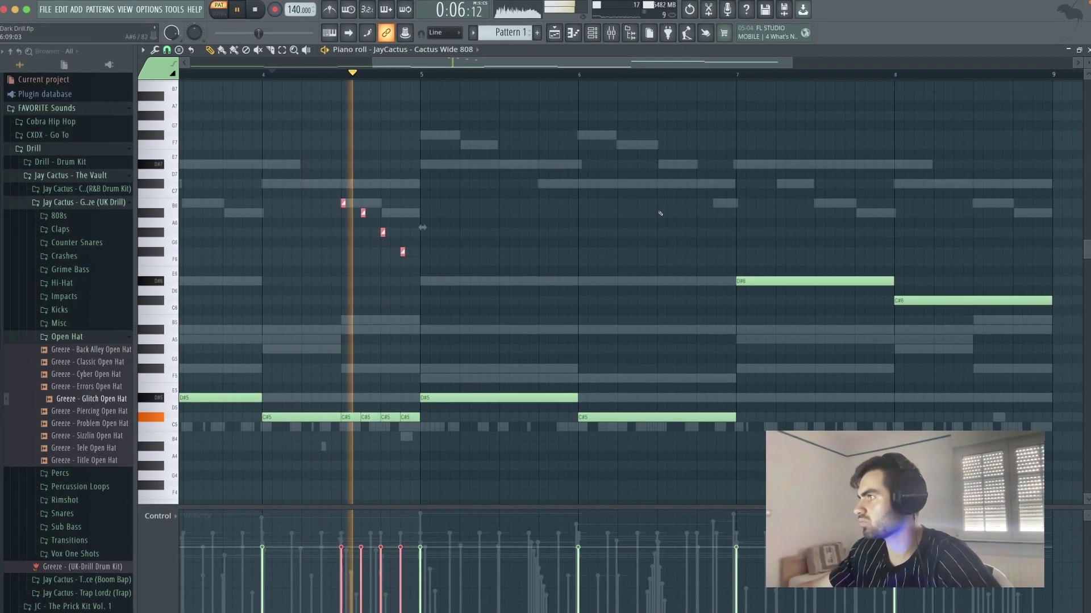
click(684, 231)
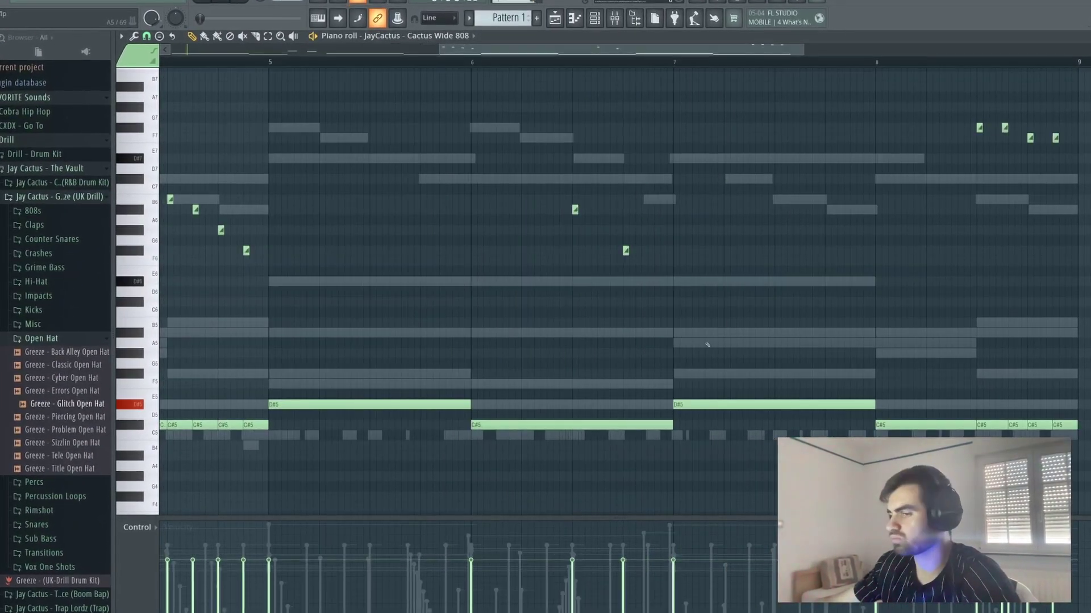
scroll(707, 345, down, 3)
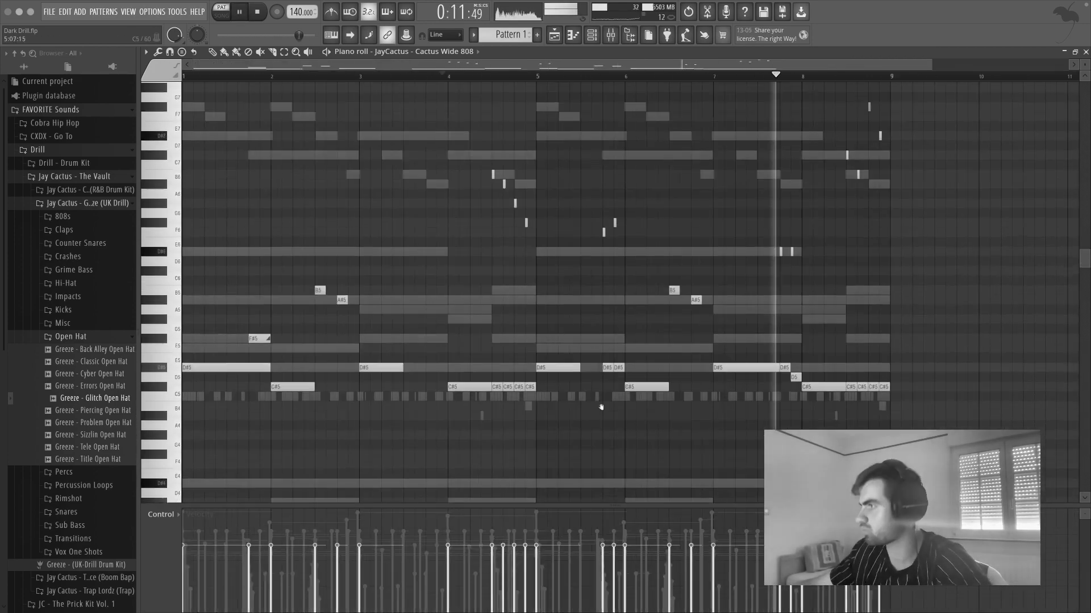
scroll(464, 350, down, 1)
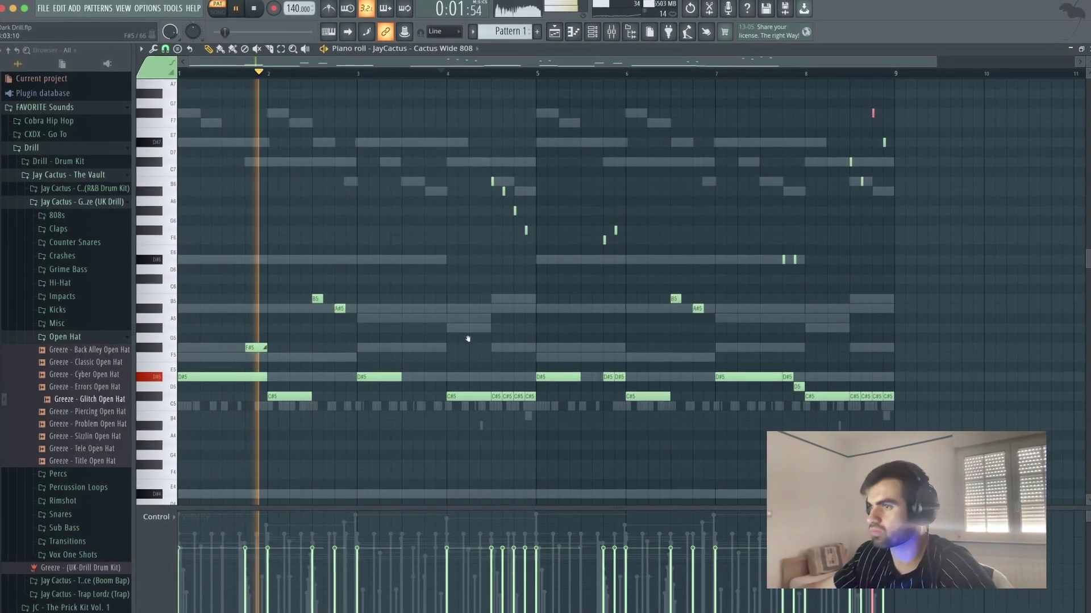
scroll(477, 364, up, 3)
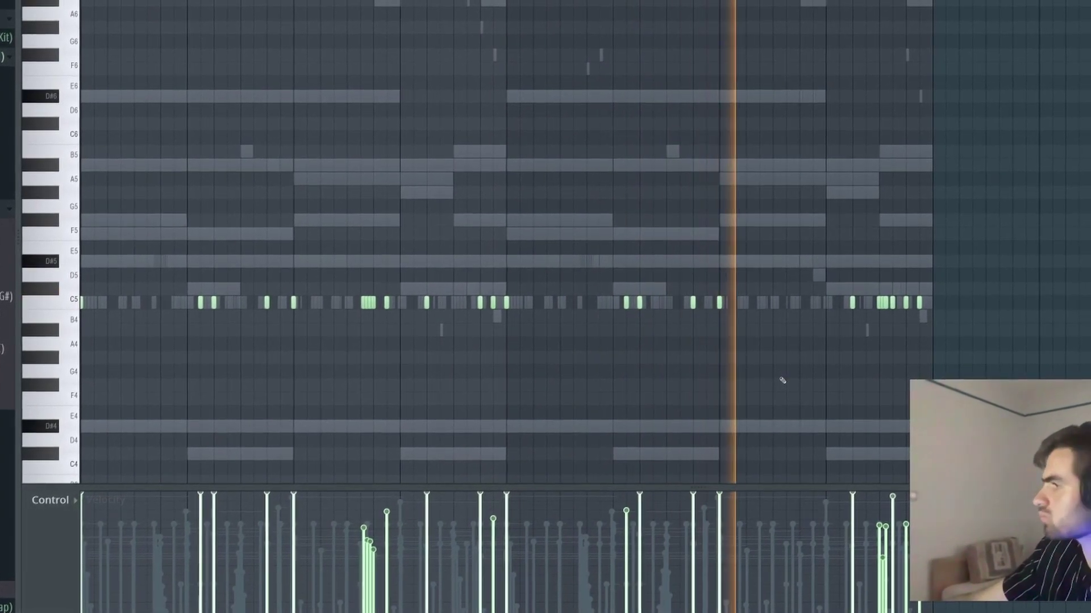
scroll(785, 379, up, 1)
scroll(780, 382, up, 1)
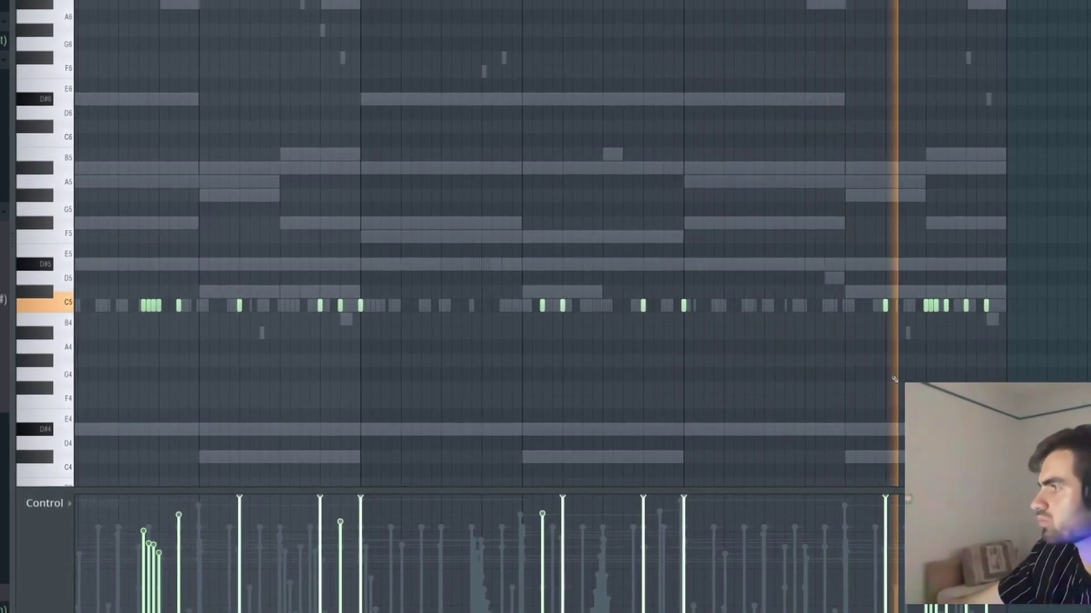
scroll(762, 380, down, 1)
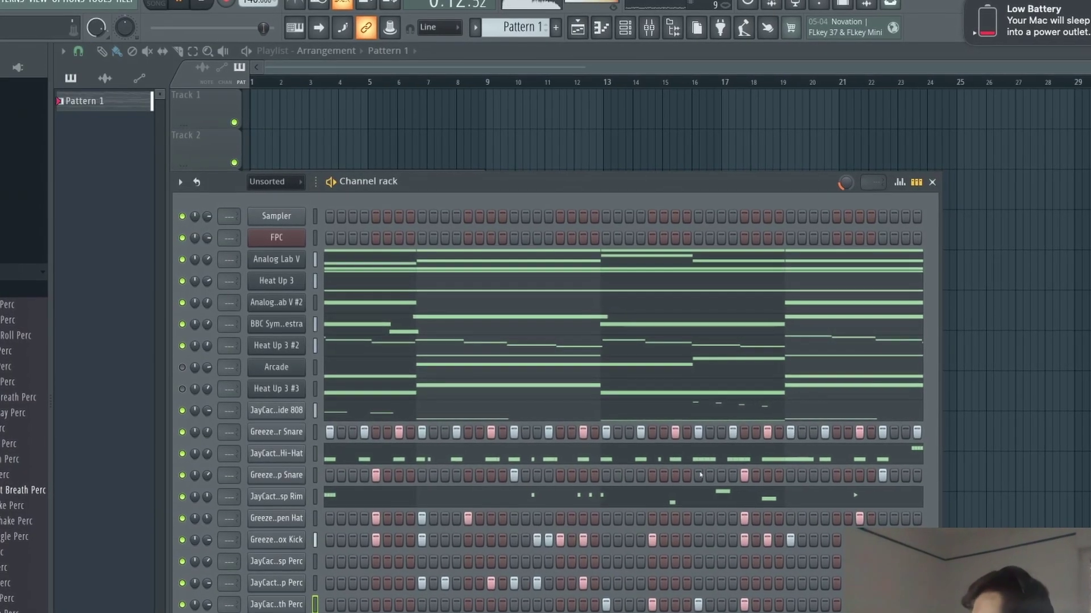
Step: Close the channel rack and move the Pattern 1 clip up from Track 3 toward the top playlist track, keeping it at bar 1
click(936, 182)
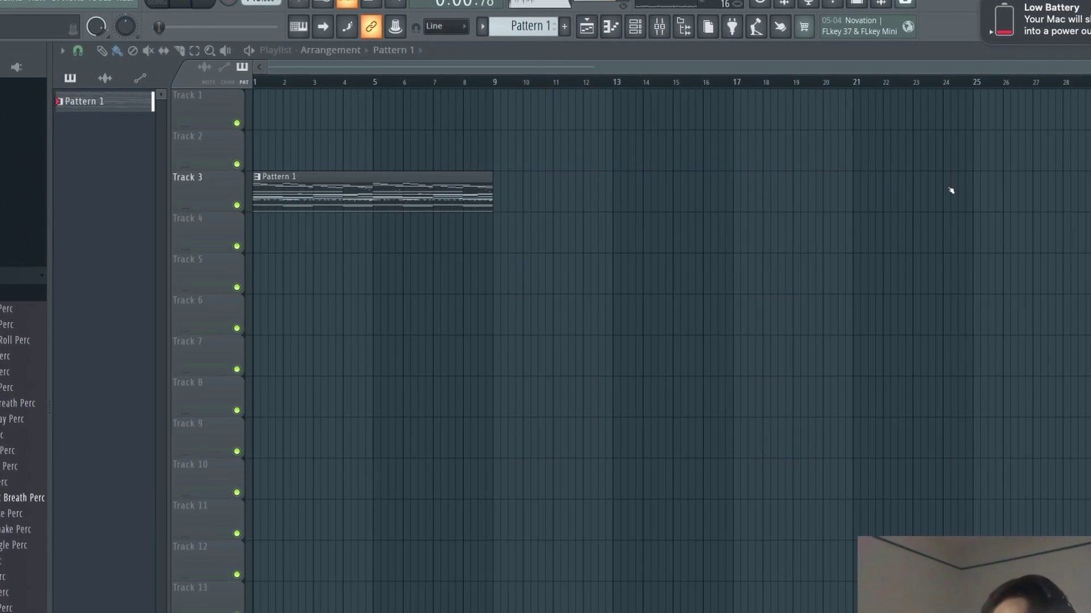
drag(380, 183, 380, 100)
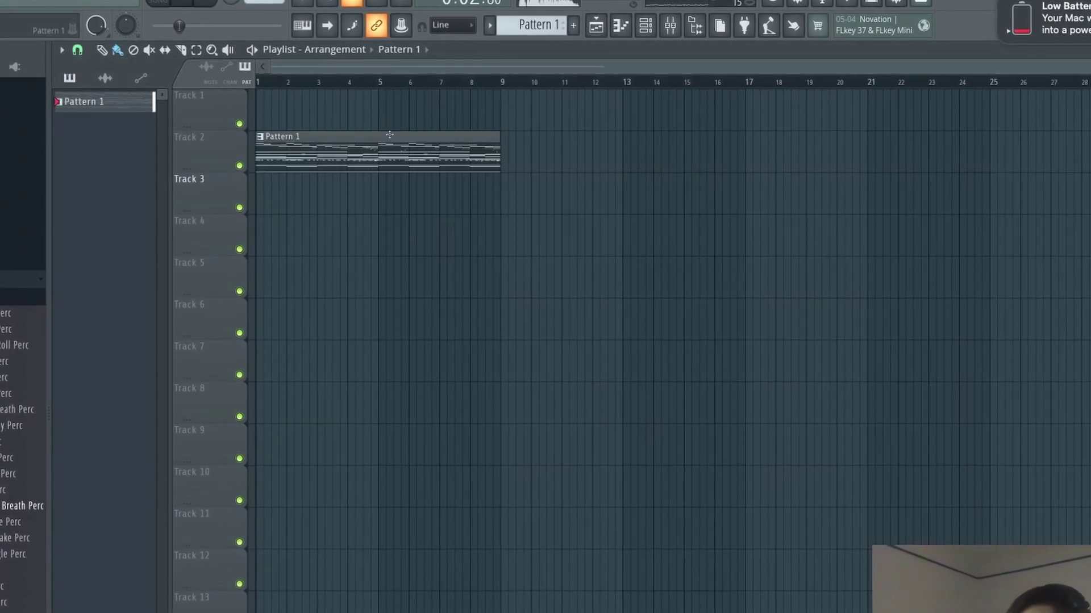